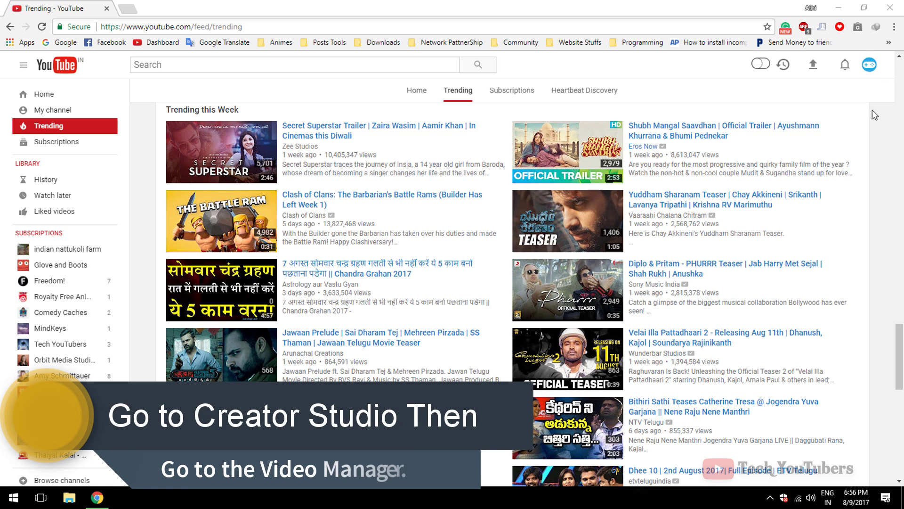
Open the account menu from the avatar in the top-right corner.
click(870, 71)
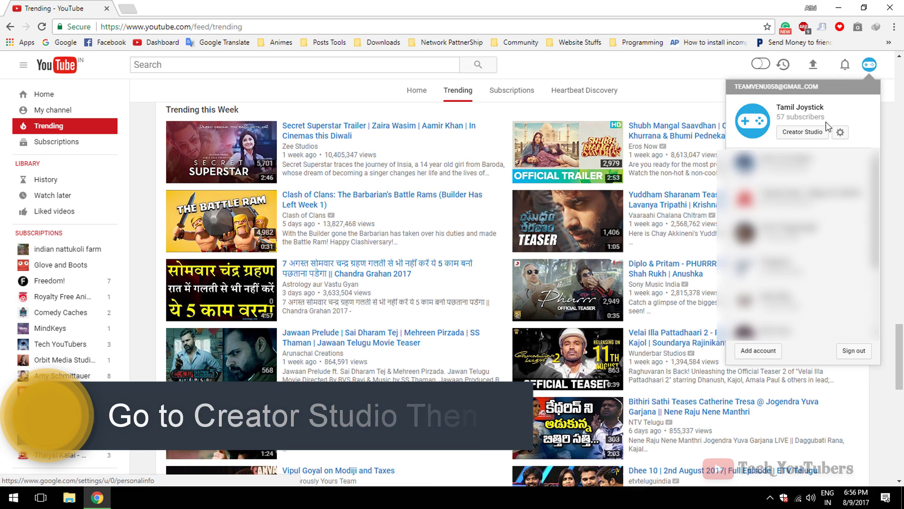
Go to Creator Studio and open the Video Manager list of uploaded videos.
click(803, 133)
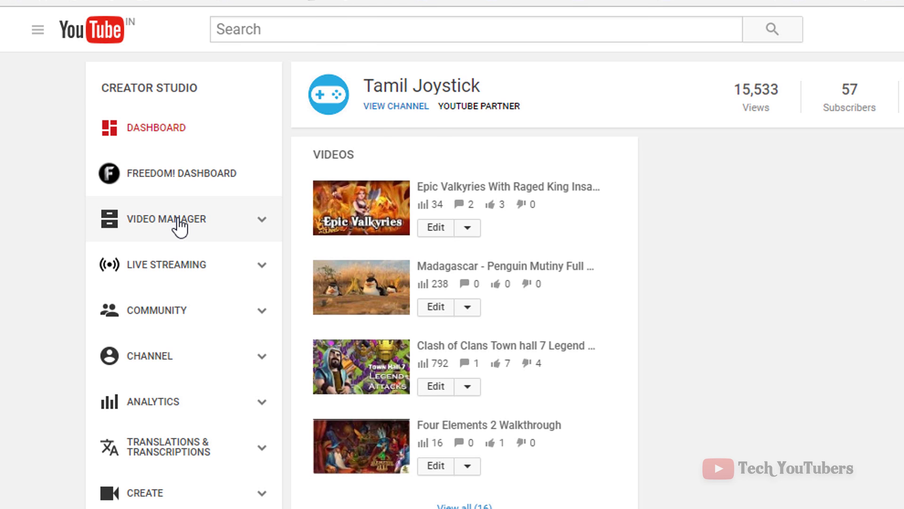
click(180, 226)
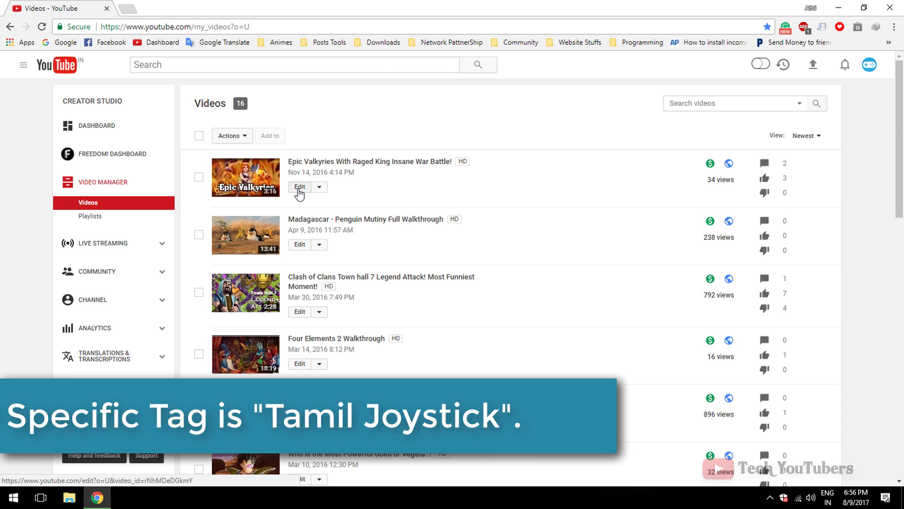
click(298, 190)
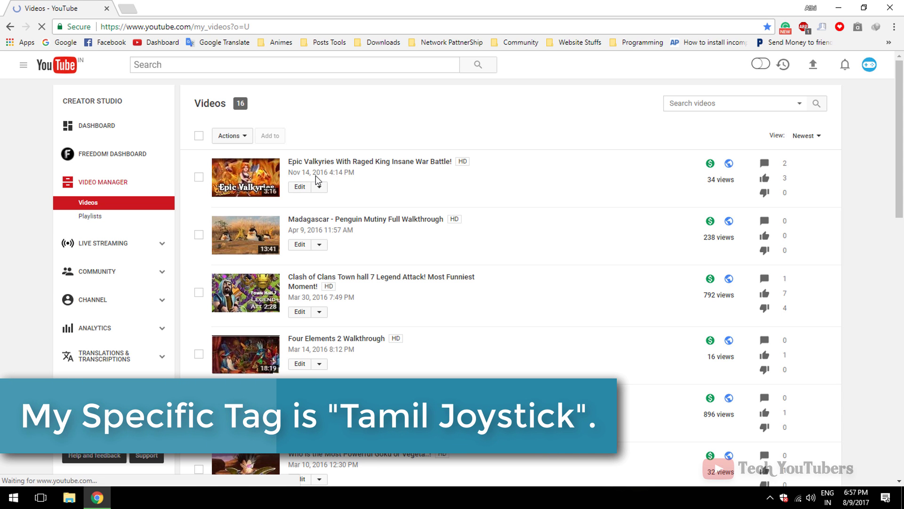
scroll(416, 288, down, 3)
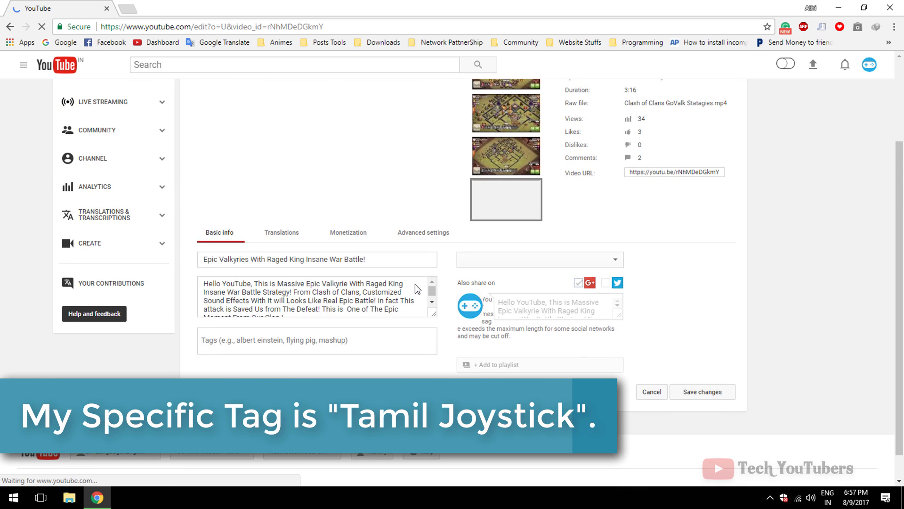
scroll(417, 325, down, 2)
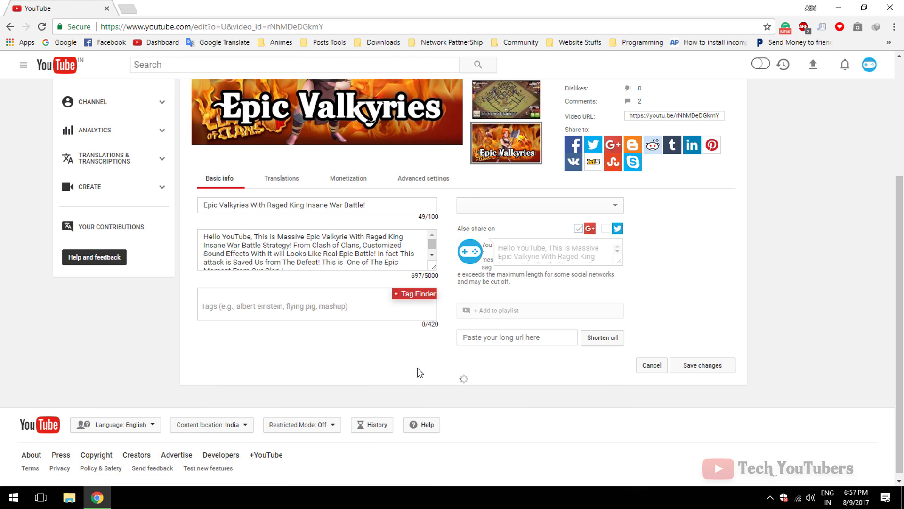
scroll(413, 382, down, 1)
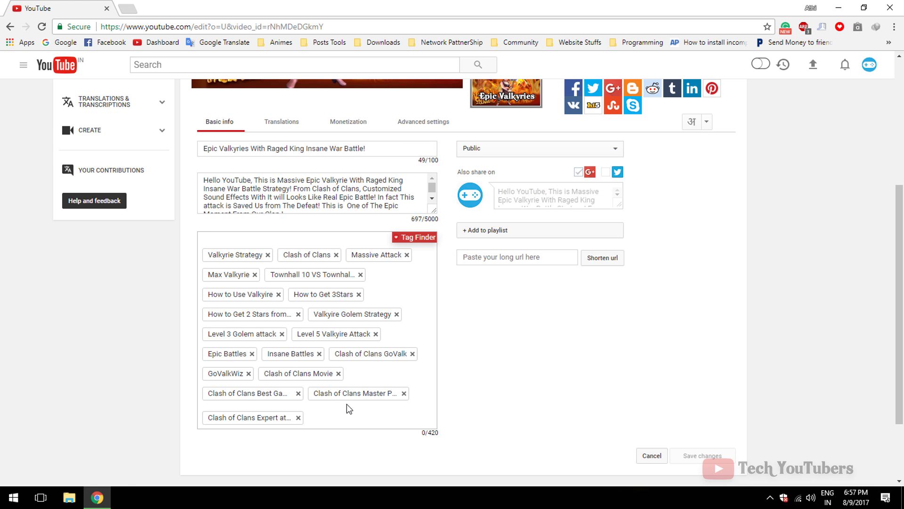
scroll(347, 403, up, 3)
click(102, 173)
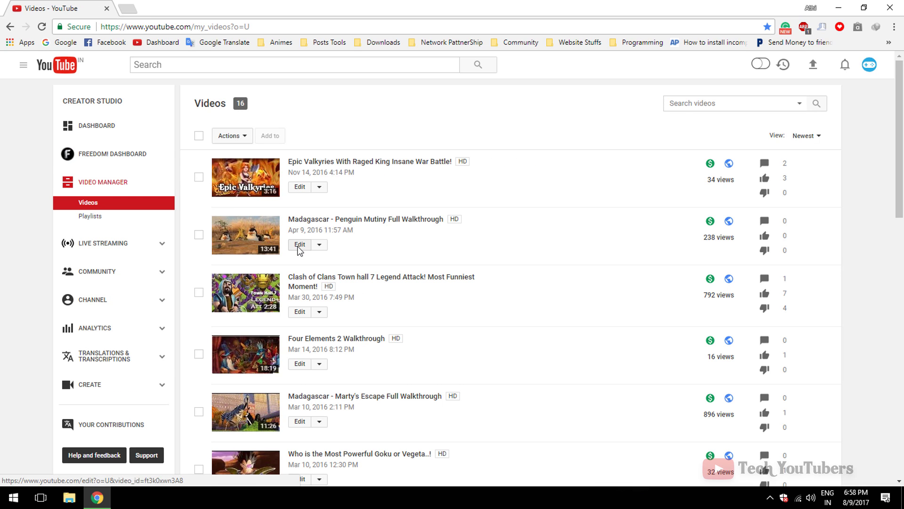
click(298, 246)
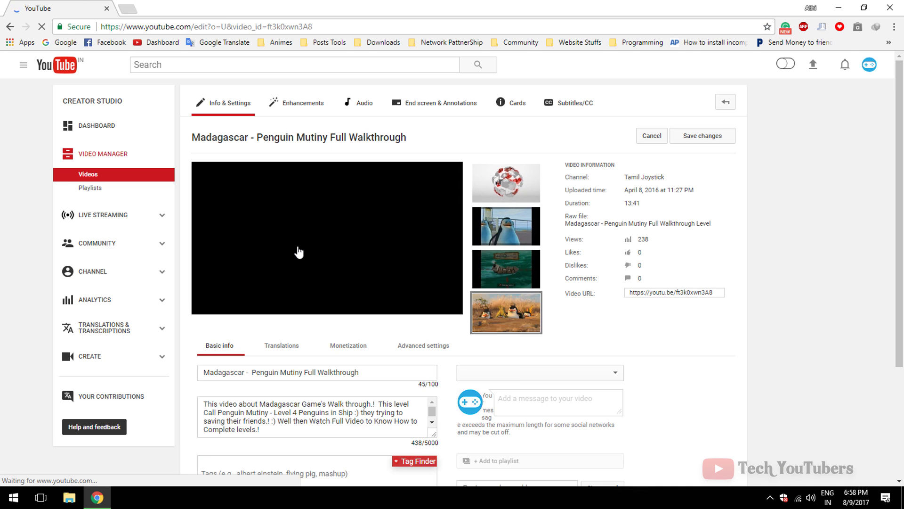
scroll(297, 253, down, 2)
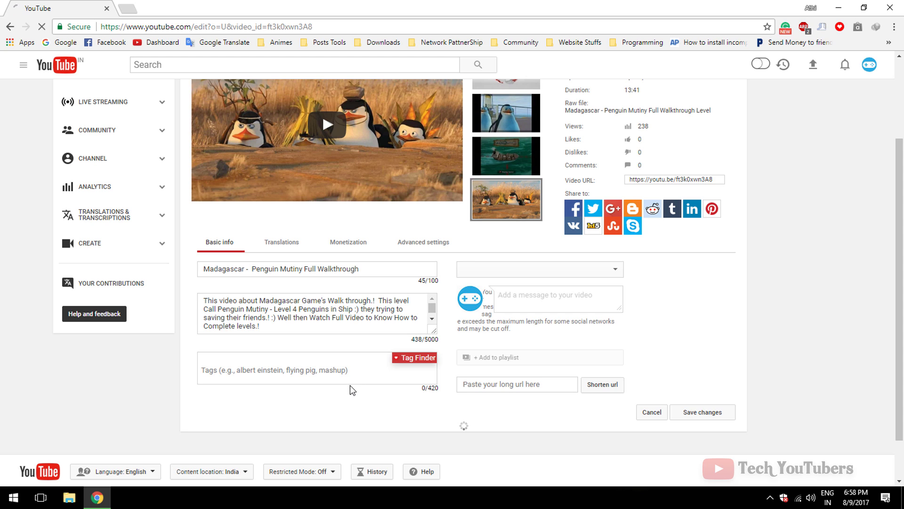
scroll(256, 374, down, 1)
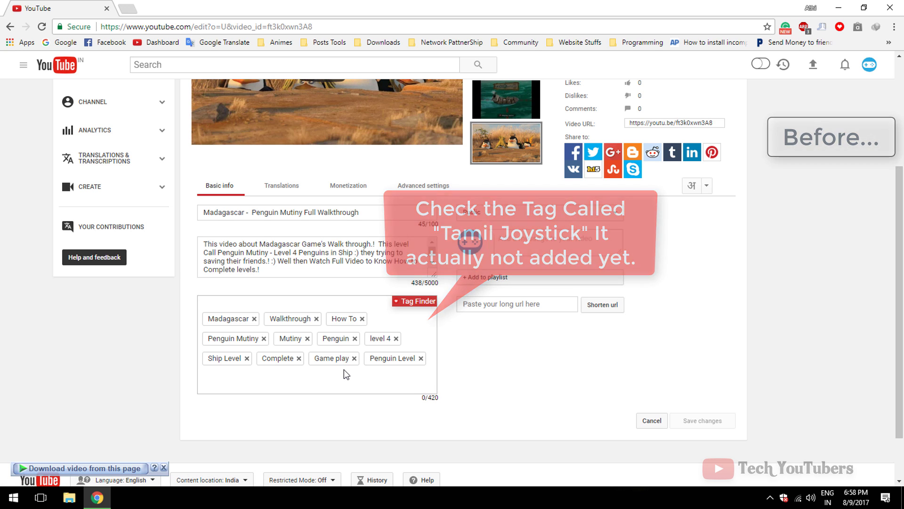
scroll(344, 370, up, 2)
scroll(345, 369, up, 1)
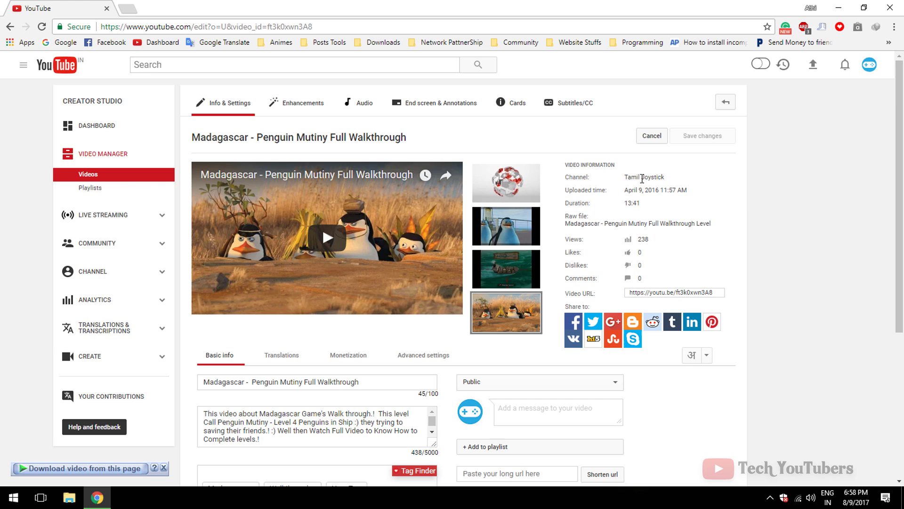
click(109, 180)
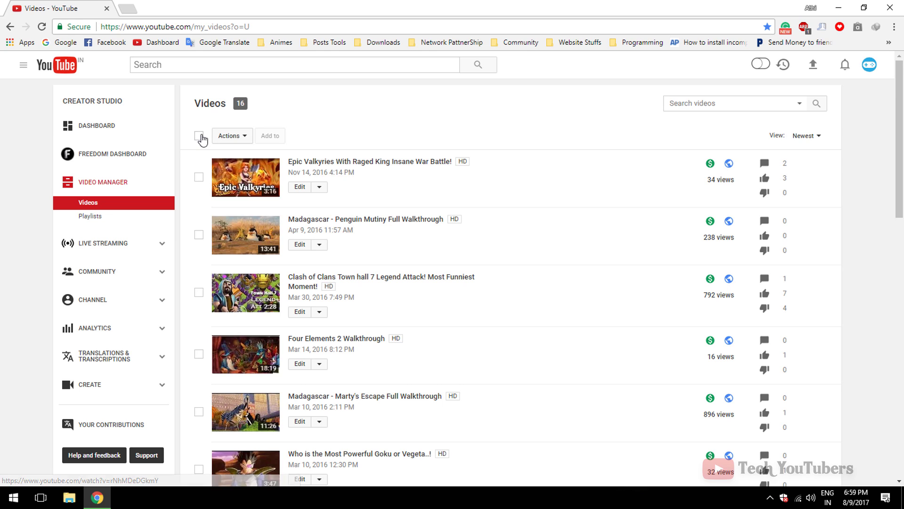
Select all videos and choose Tags from the bulk actions' More actions list.
click(199, 137)
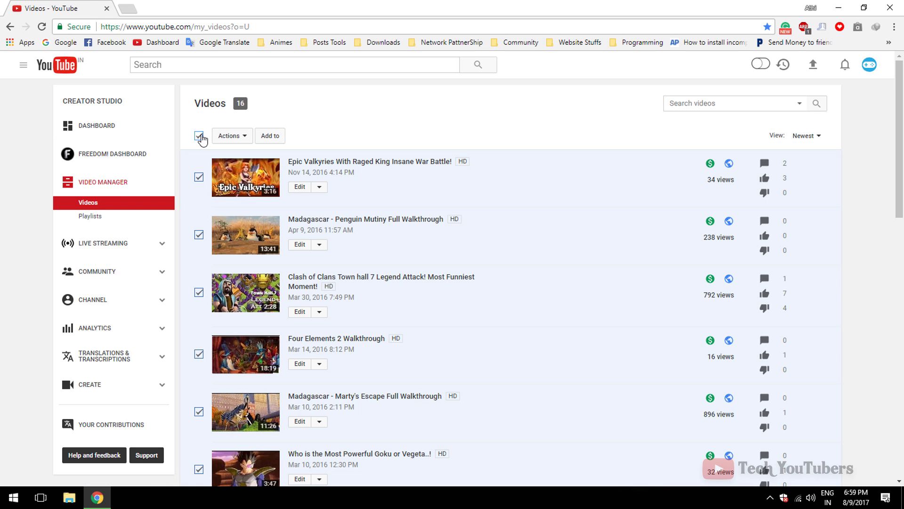
click(244, 139)
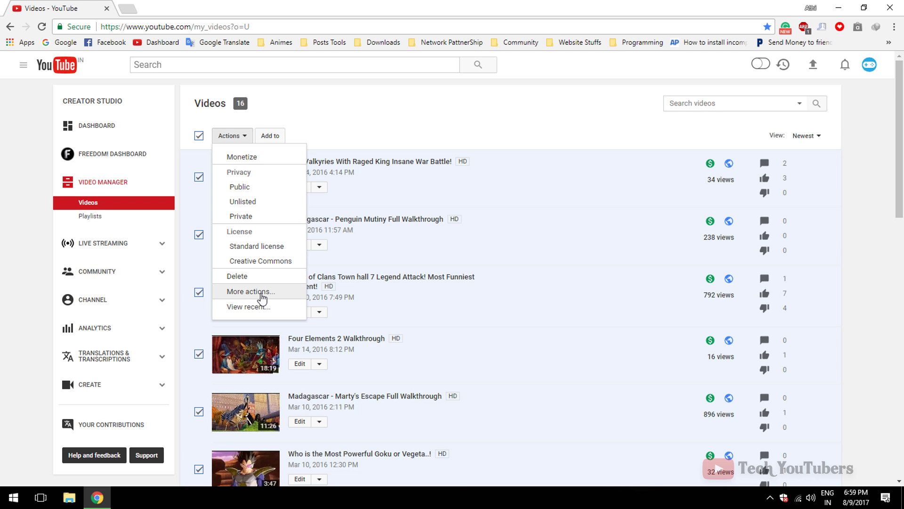
click(251, 292)
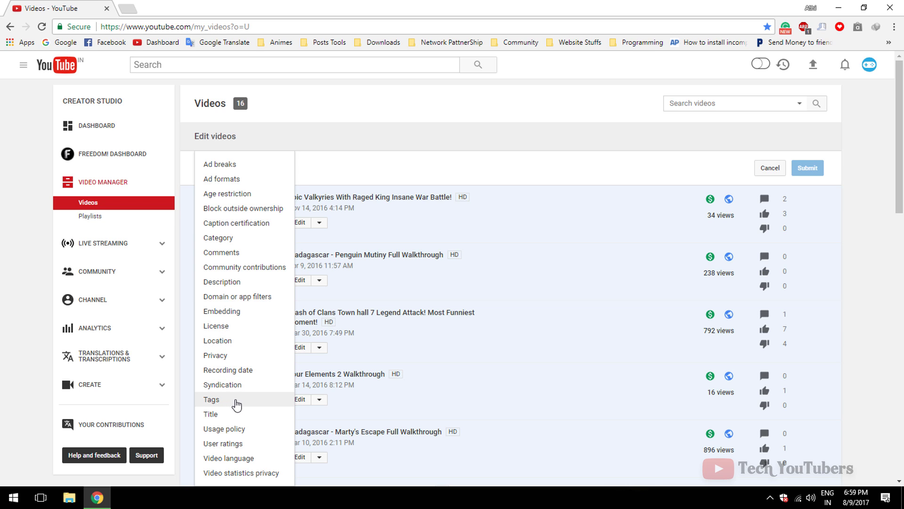
click(237, 401)
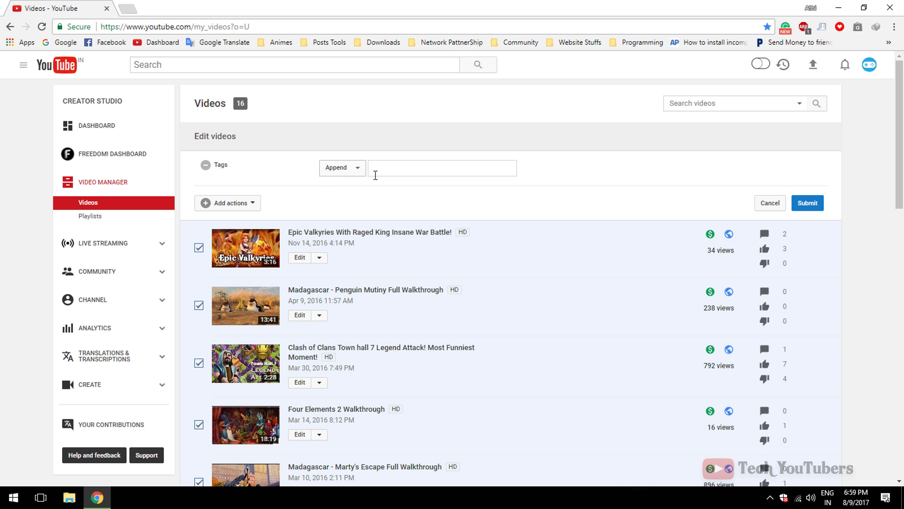
Enter "Tamil Joystick" (with quotes) in the append-tags field.
click(392, 170)
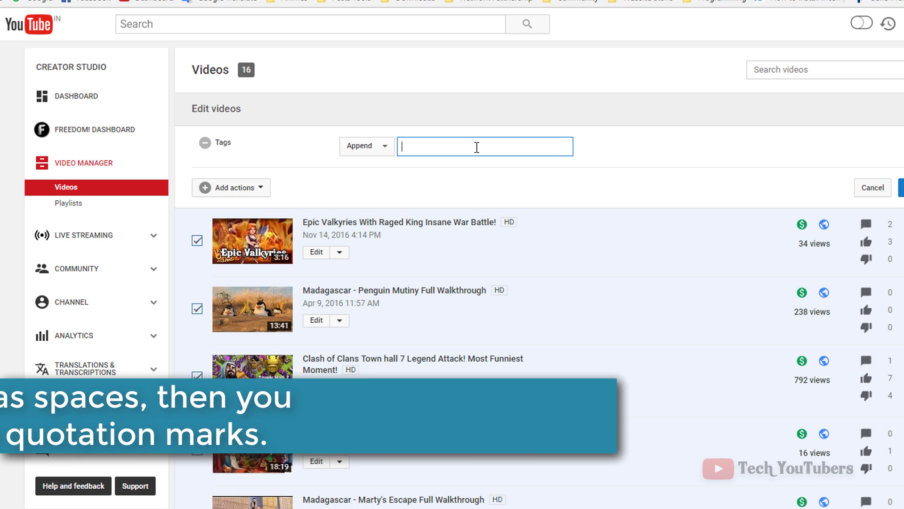
text(")
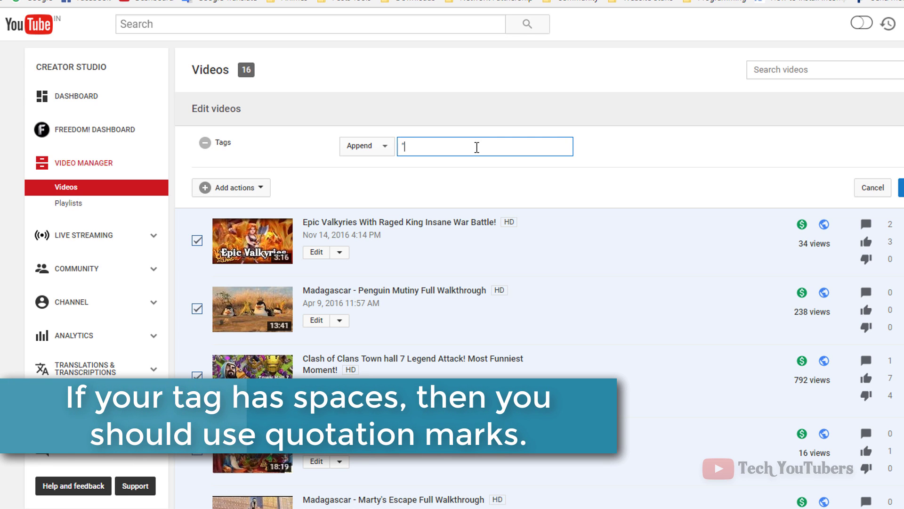
text(Ta)
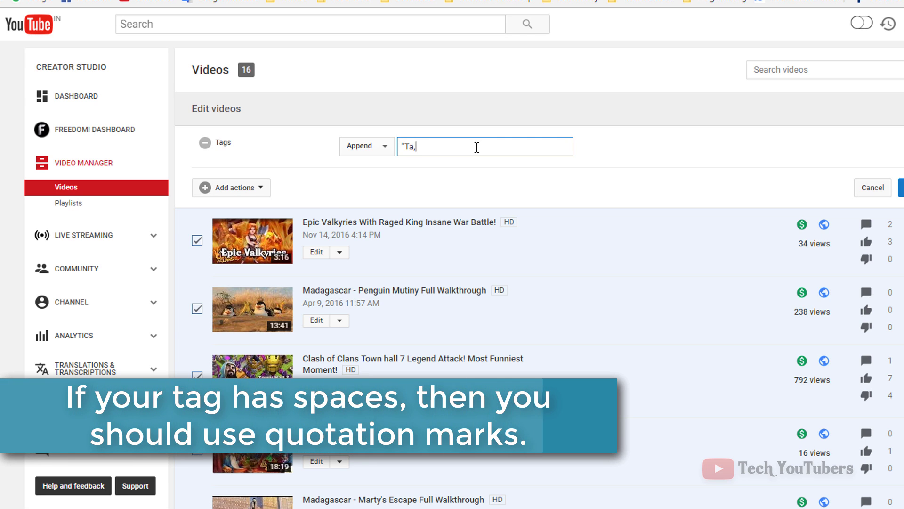
text(mil Joys)
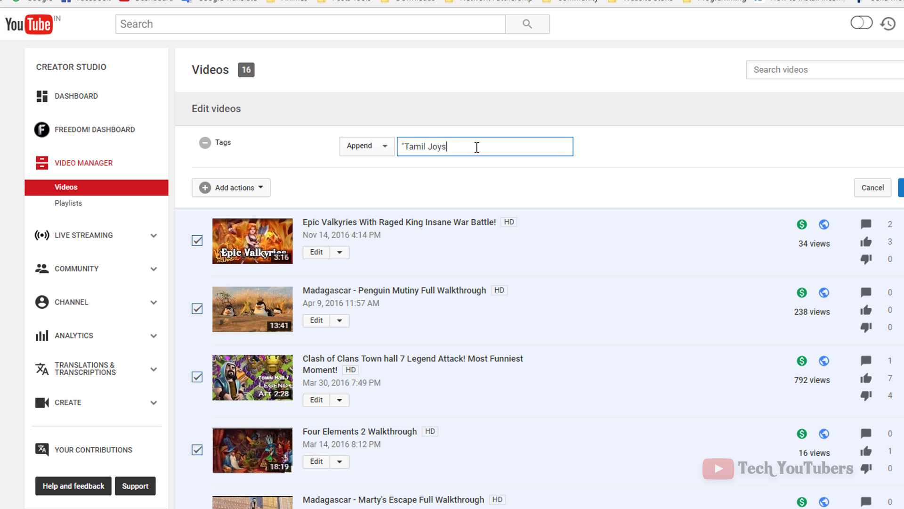
text(")
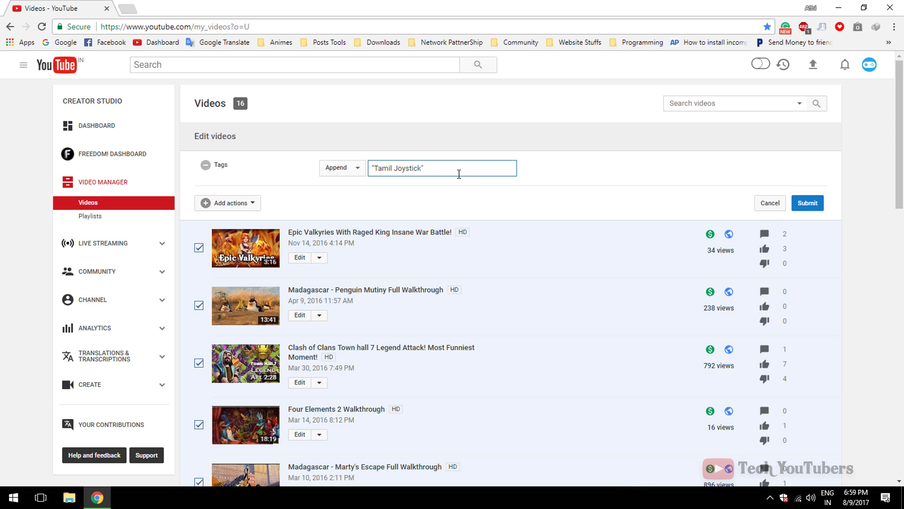
Submit the tag append to all 16 videos, acknowledging it cannot be undone.
click(802, 206)
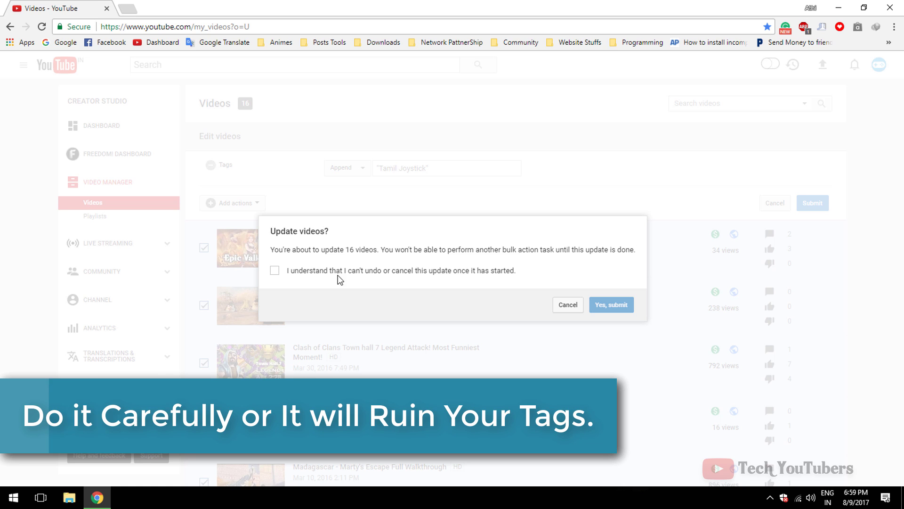
click(275, 272)
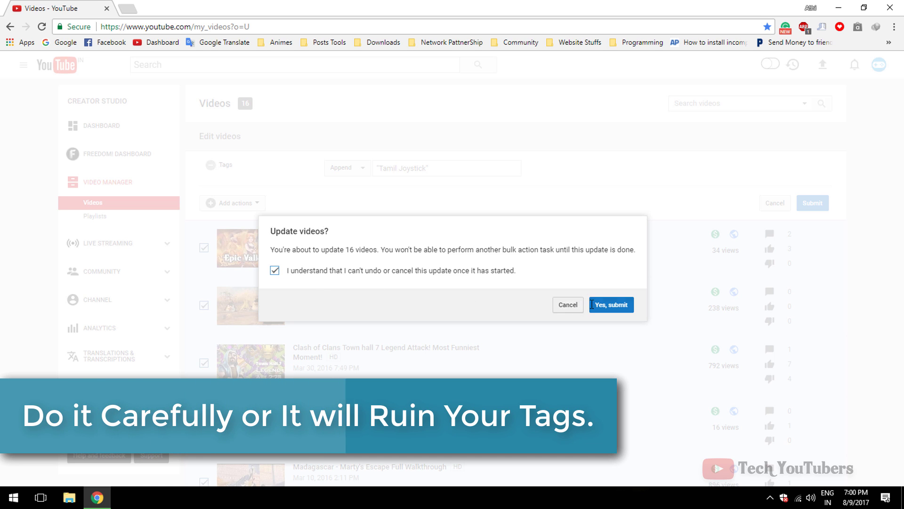
click(609, 306)
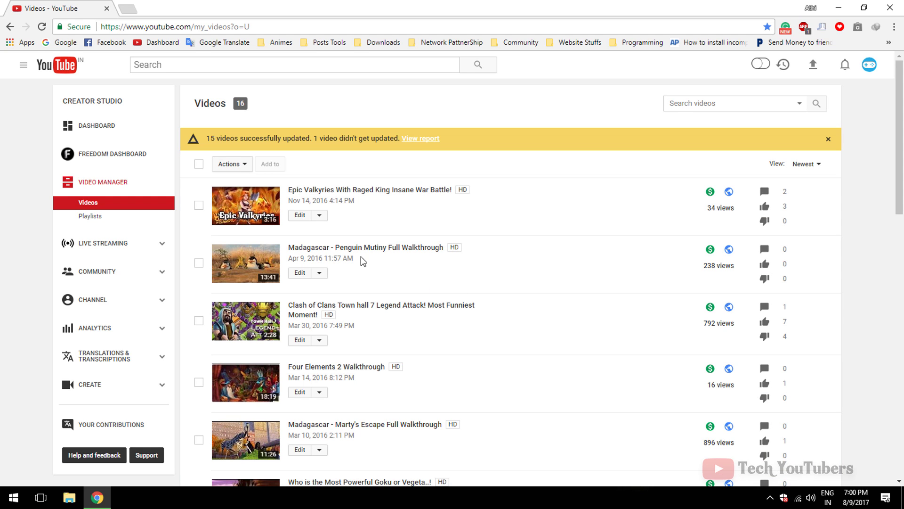
Open Epic Valkyries' edit page and check Tamil Joystick among its tags.
click(302, 218)
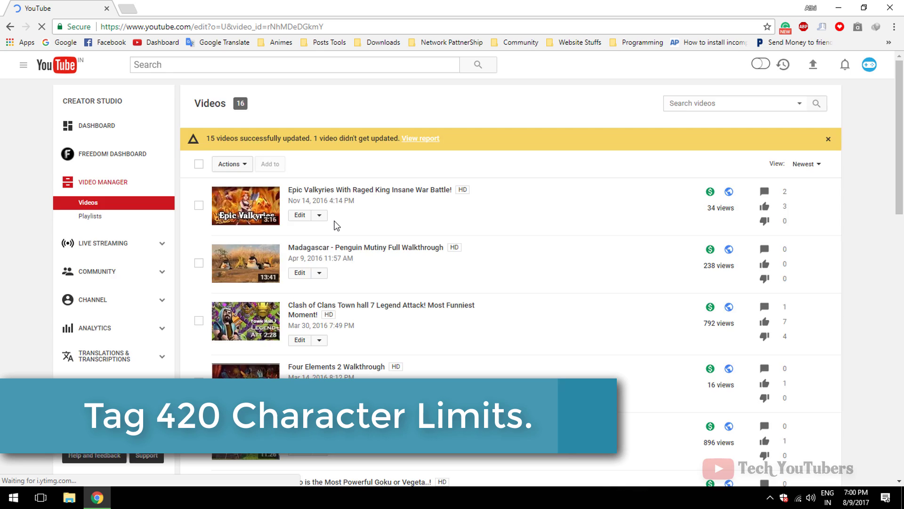
scroll(334, 225, down, 3)
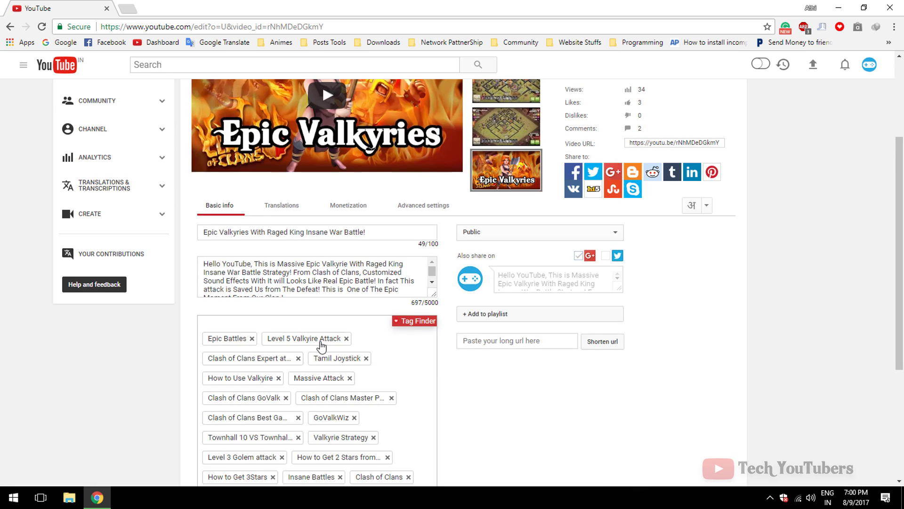
scroll(323, 346, down, 2)
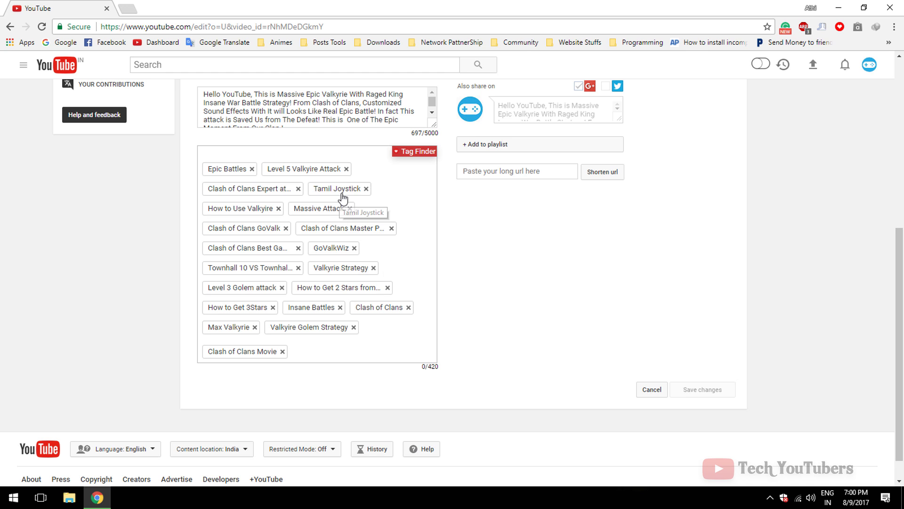
click(343, 198)
click(357, 193)
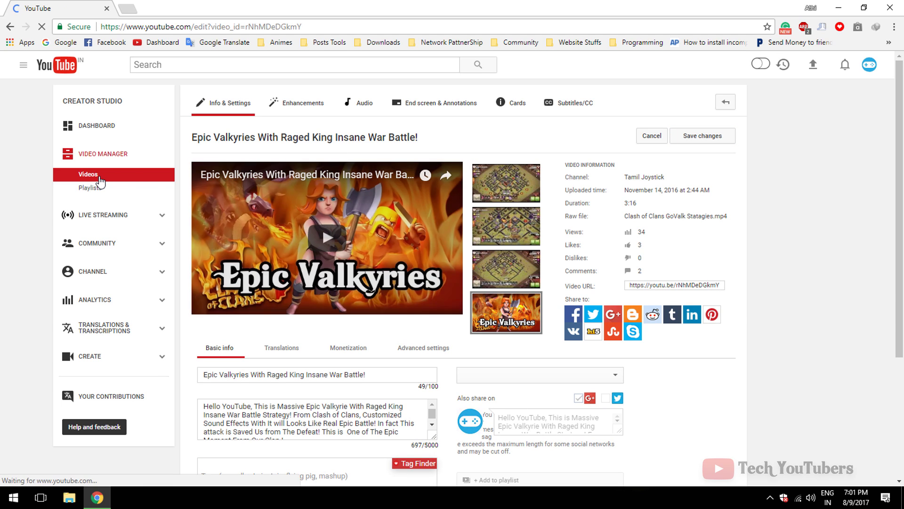
Return to the video list and open Madagascar - Penguin Mutiny's edit page.
click(99, 182)
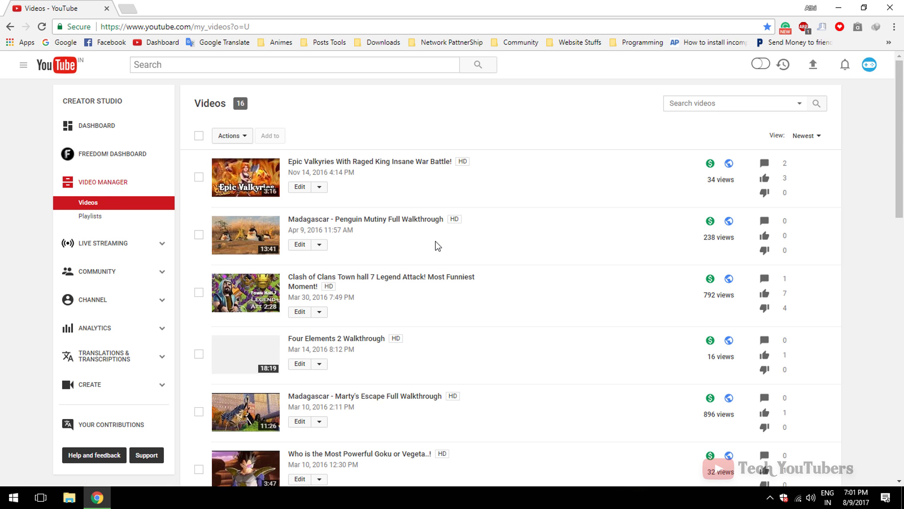
click(300, 246)
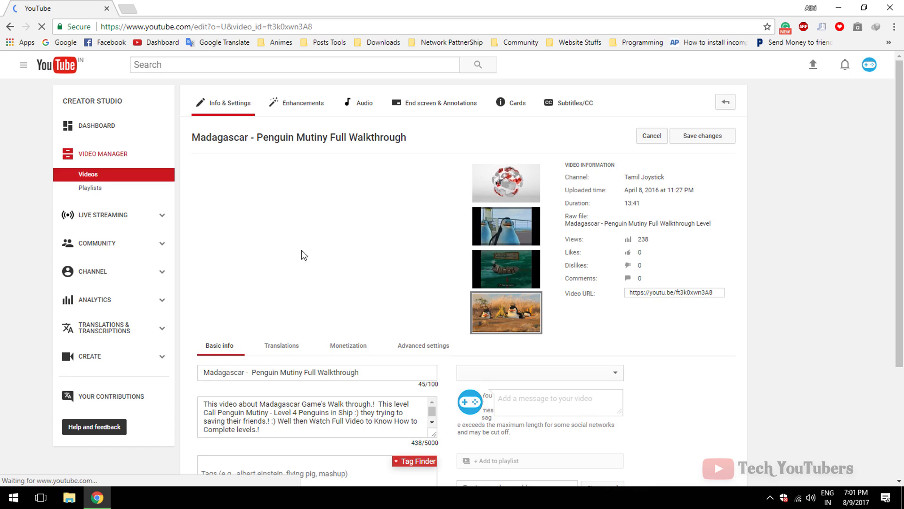
scroll(313, 302, down, 3)
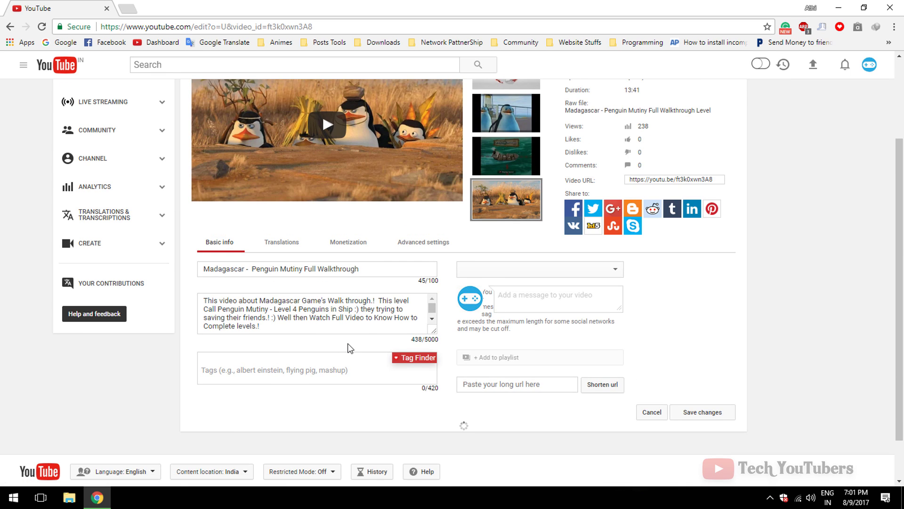
scroll(348, 348, down, 1)
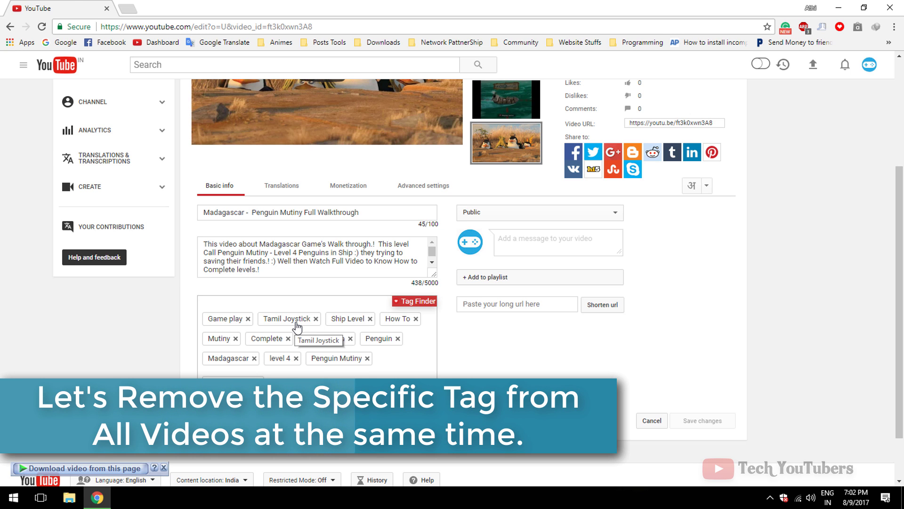
scroll(296, 327, up, 1)
scroll(296, 323, up, 3)
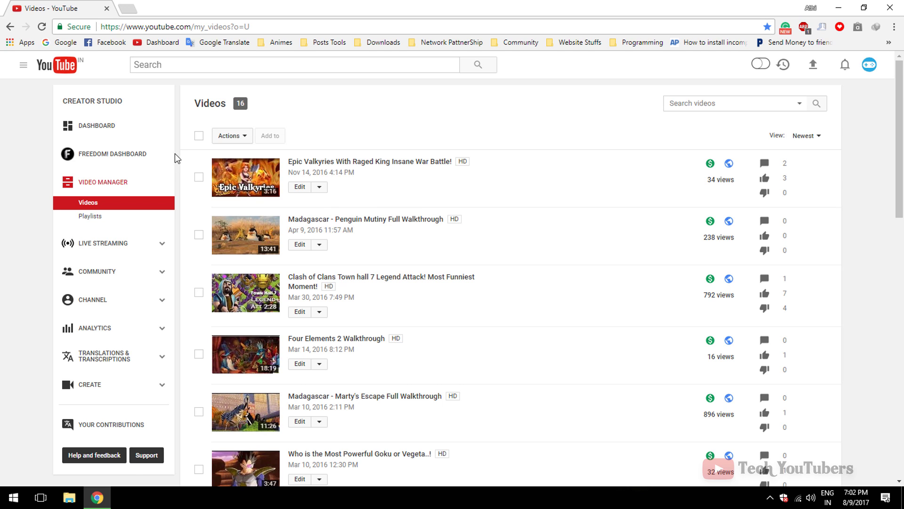
Select all 16 videos again and open the bulk Actions dropdown.
click(199, 136)
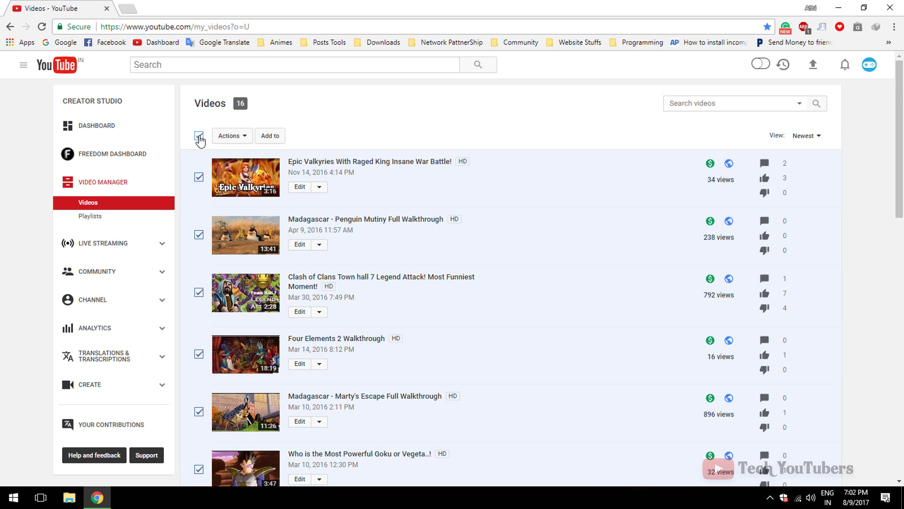
click(244, 139)
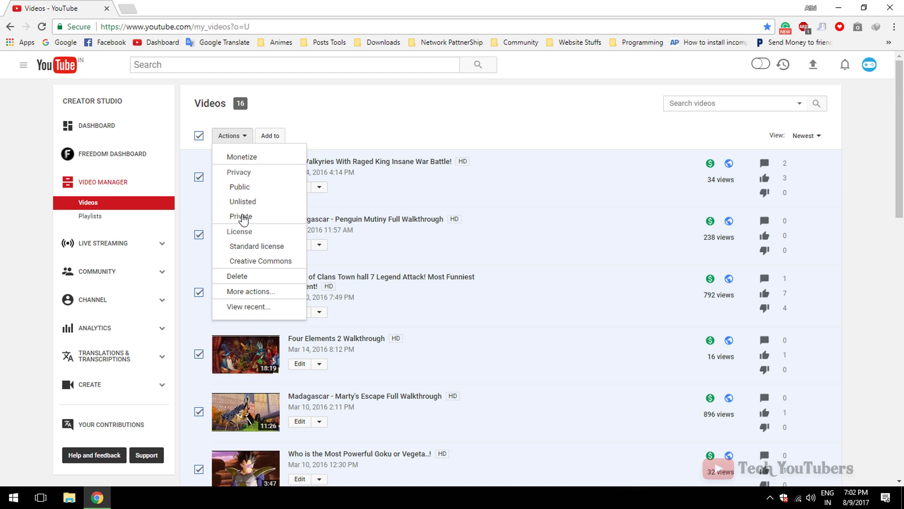
Choose Tags, switch the mode to Remove and enter "Tamil Joystick".
click(245, 291)
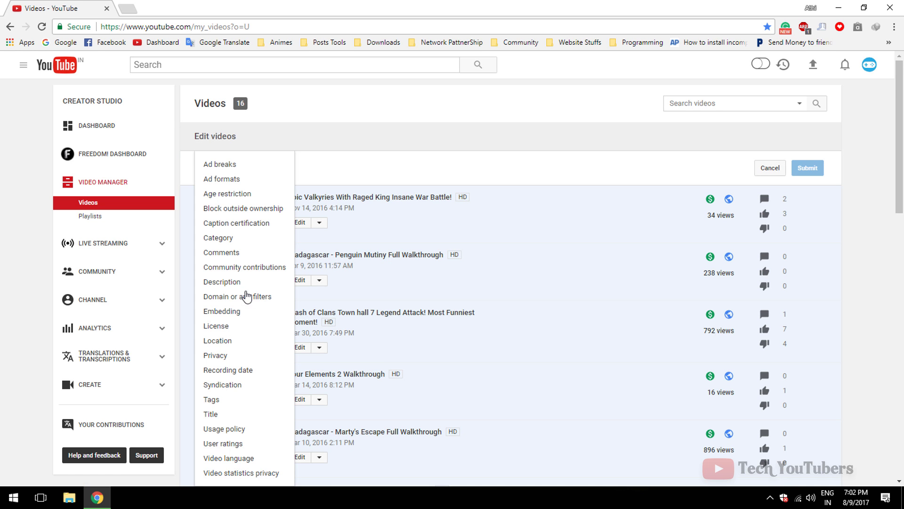
click(212, 399)
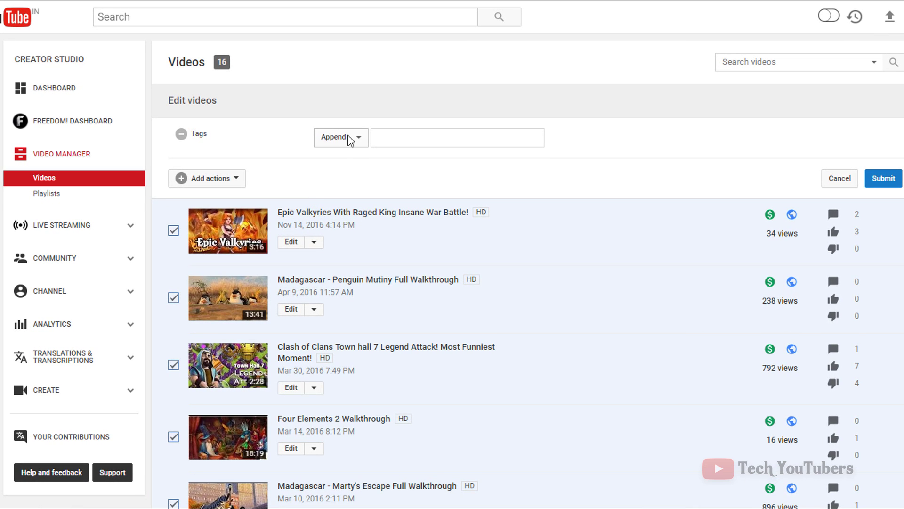
click(351, 139)
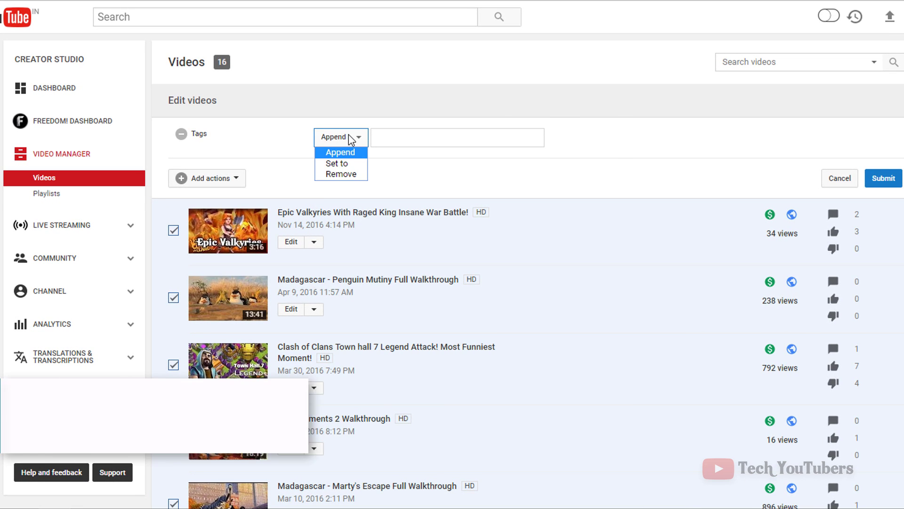
click(346, 175)
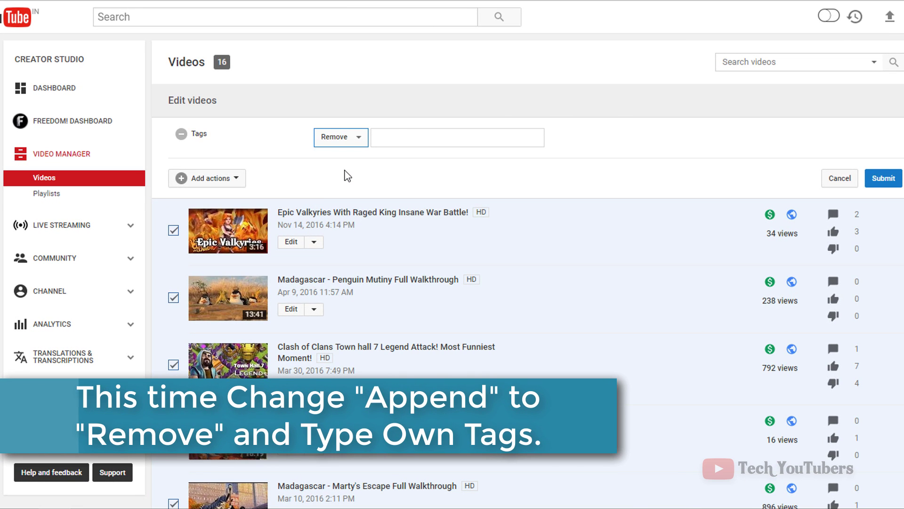
click(397, 136)
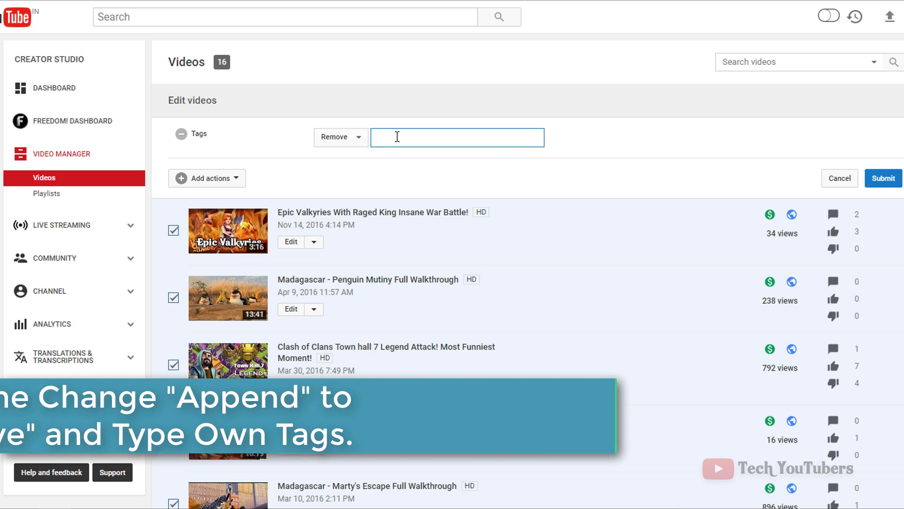
text(Tamil Joystick)
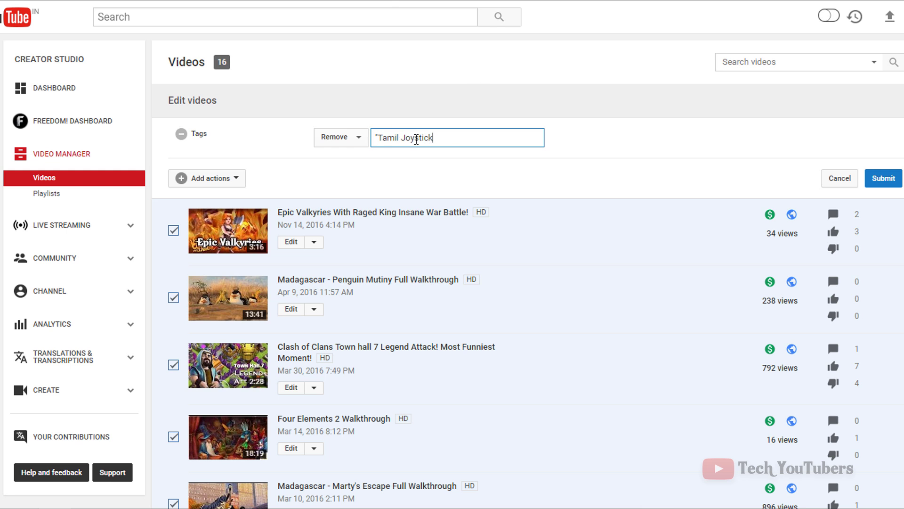
text(")
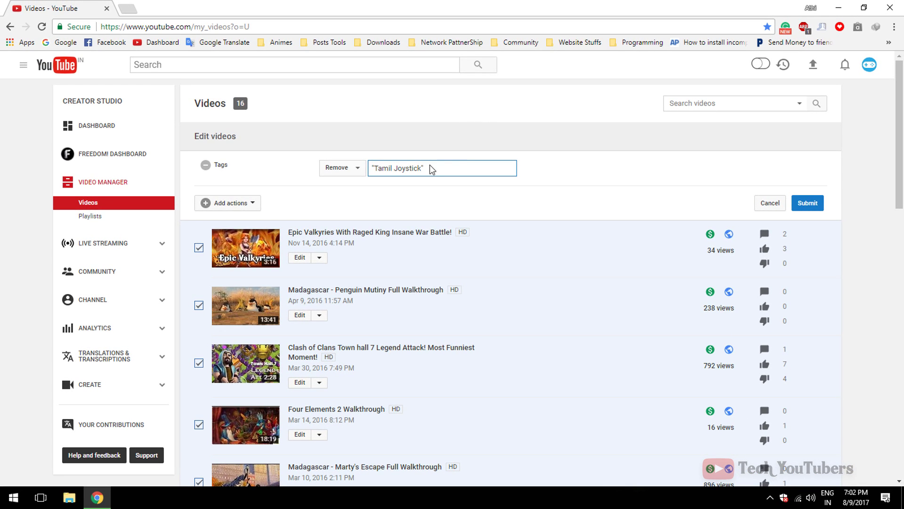
Submit the tag removal for all 16 videos, acknowledging it cannot be undone.
click(807, 203)
click(275, 271)
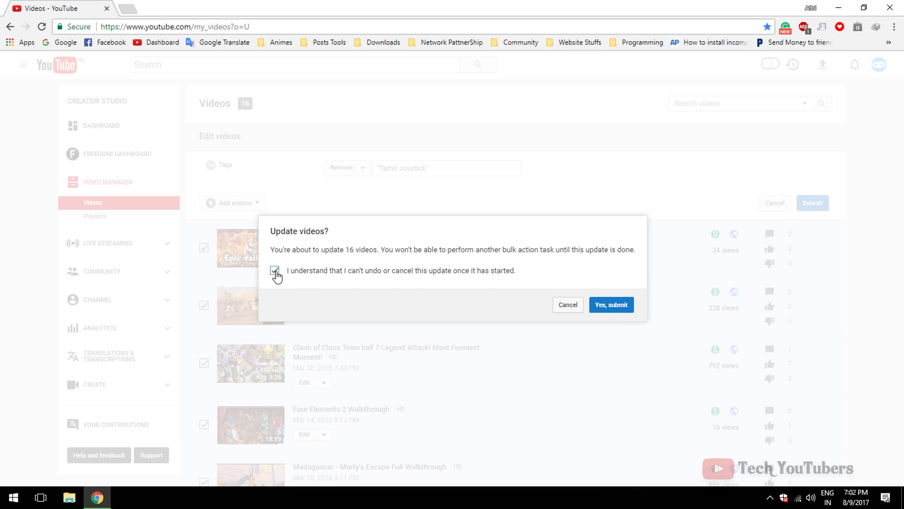
click(621, 308)
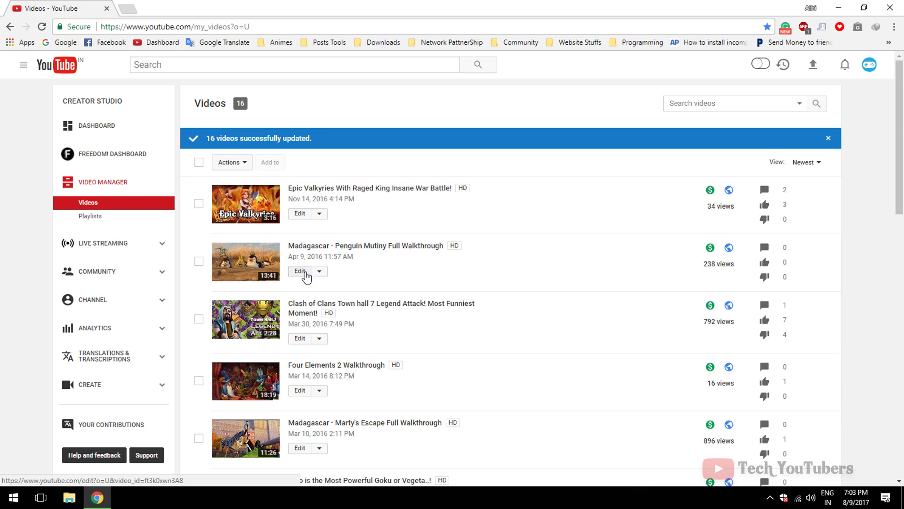
Check Penguin Mutiny's tags no longer include Tamil Joystick, then return to the video list.
click(296, 274)
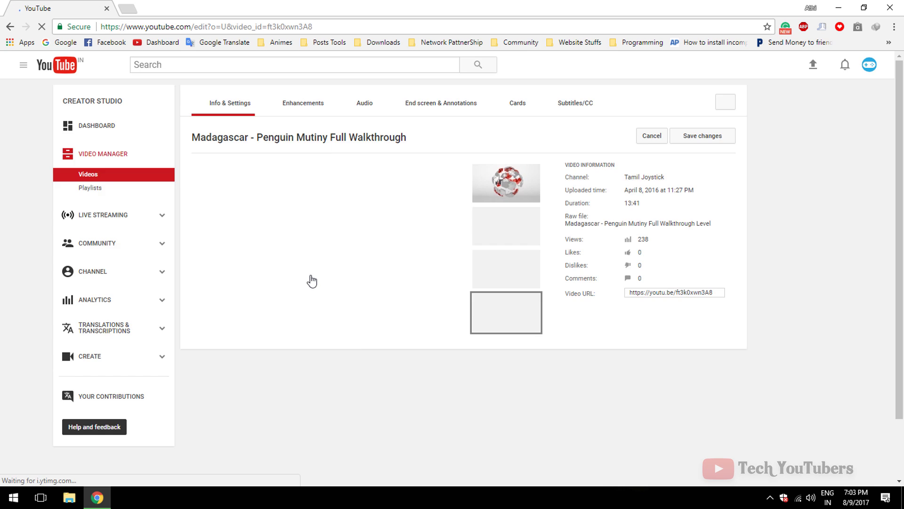
scroll(372, 373, down, 2)
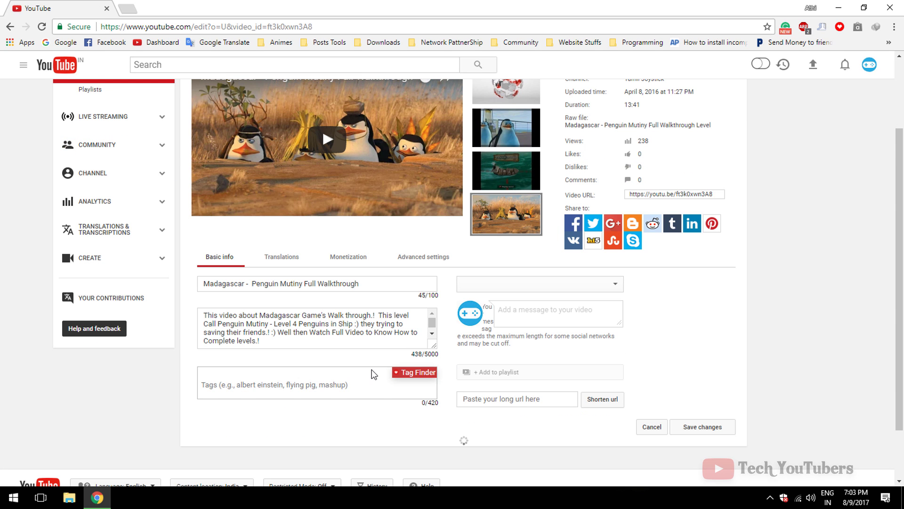
scroll(372, 373, down, 1)
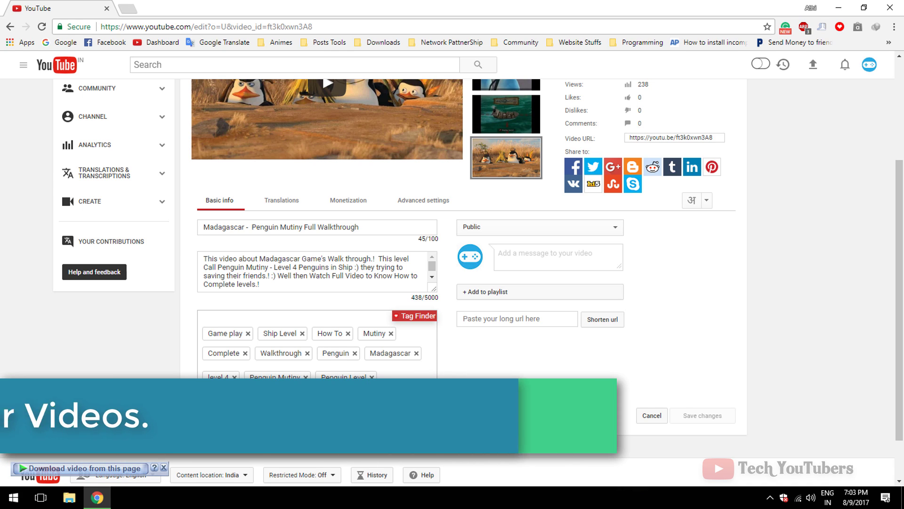
scroll(452, 282, up, 3)
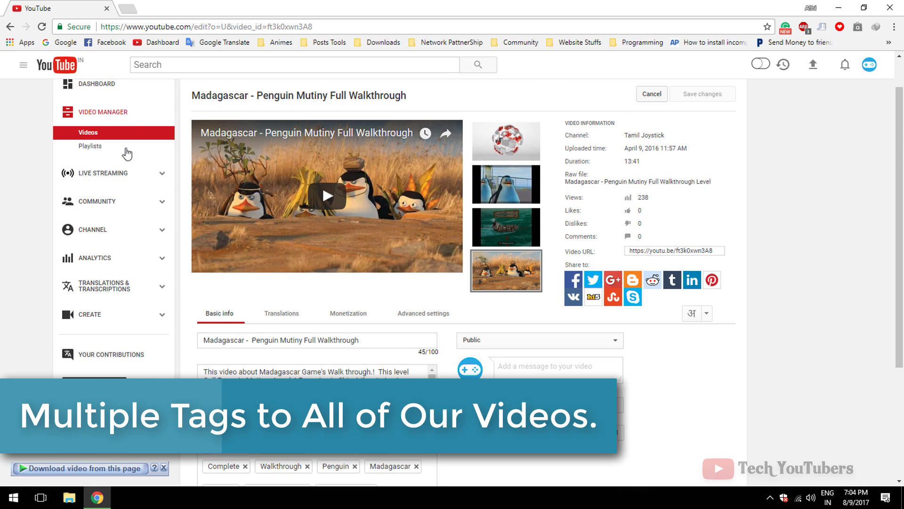
click(119, 139)
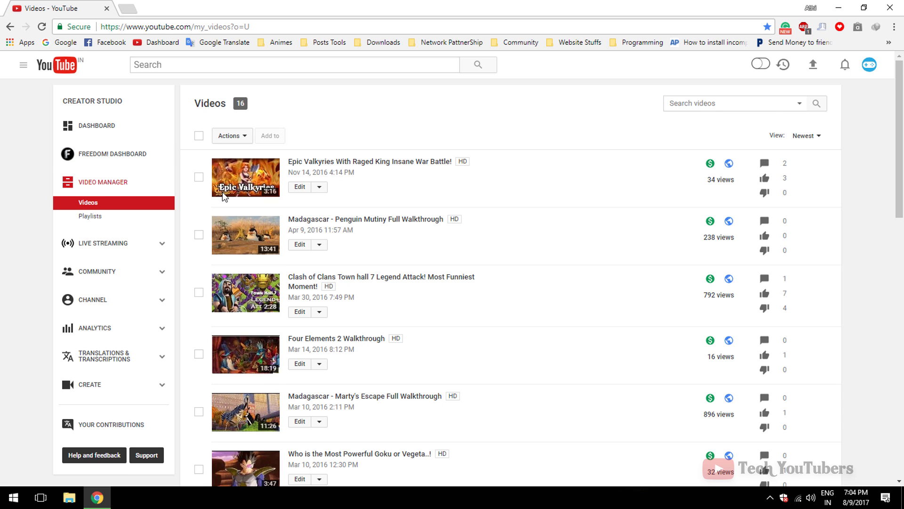
Select all 16 videos and choose Tags under More actions, ready to append tags.
click(199, 136)
click(233, 136)
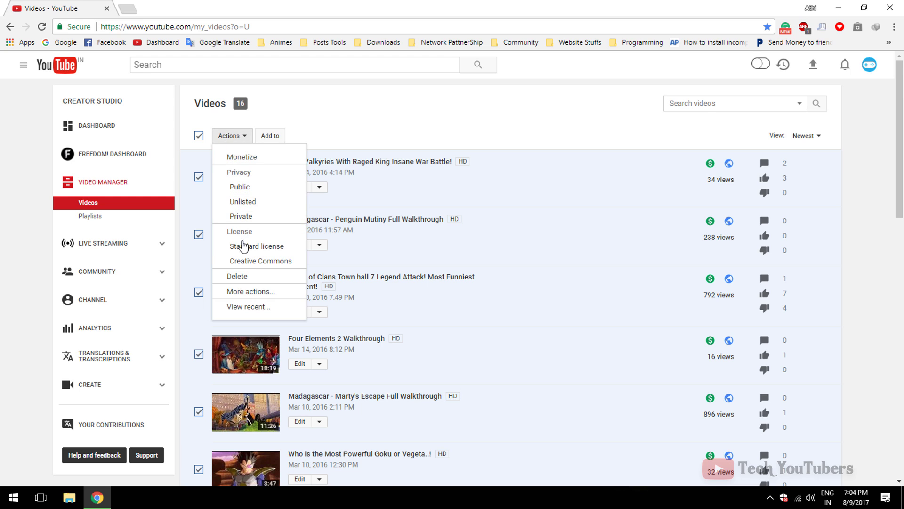
click(240, 291)
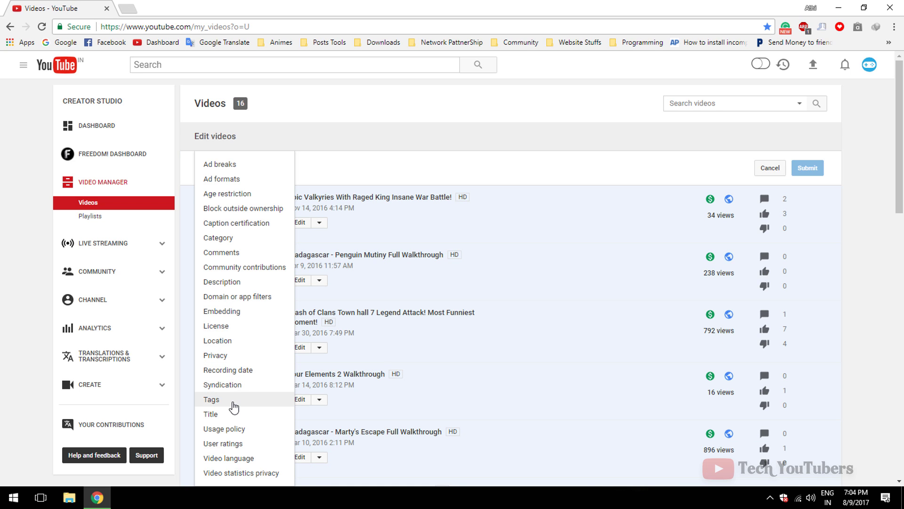
click(232, 401)
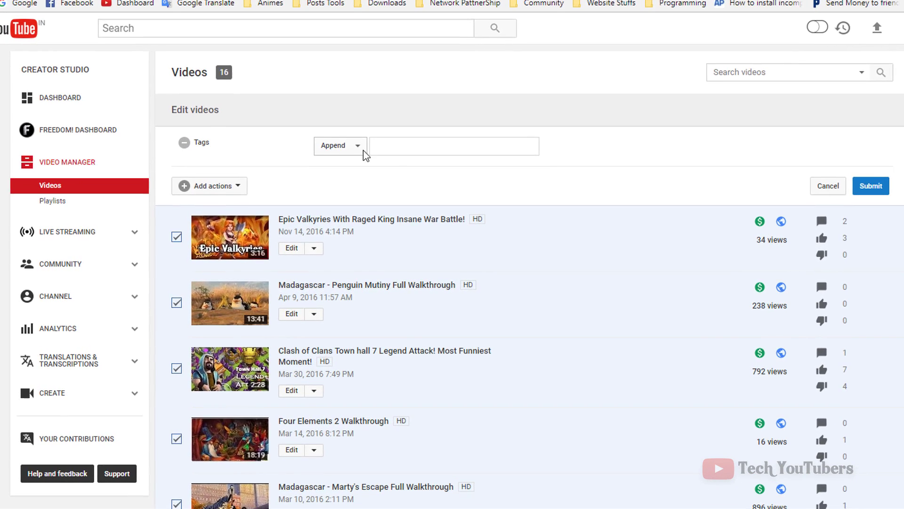
click(398, 172)
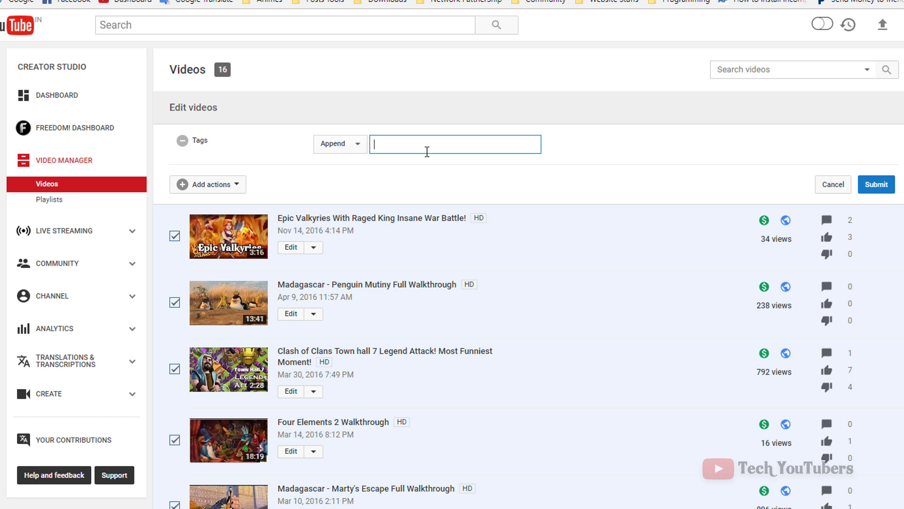
text(Tamil Joystick" "Tamil Gaming)
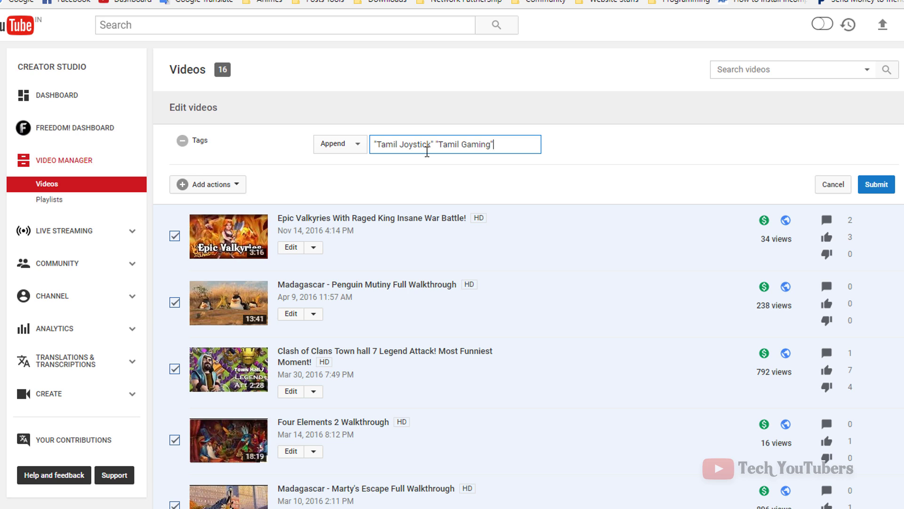
text(Tamil Gaming V)
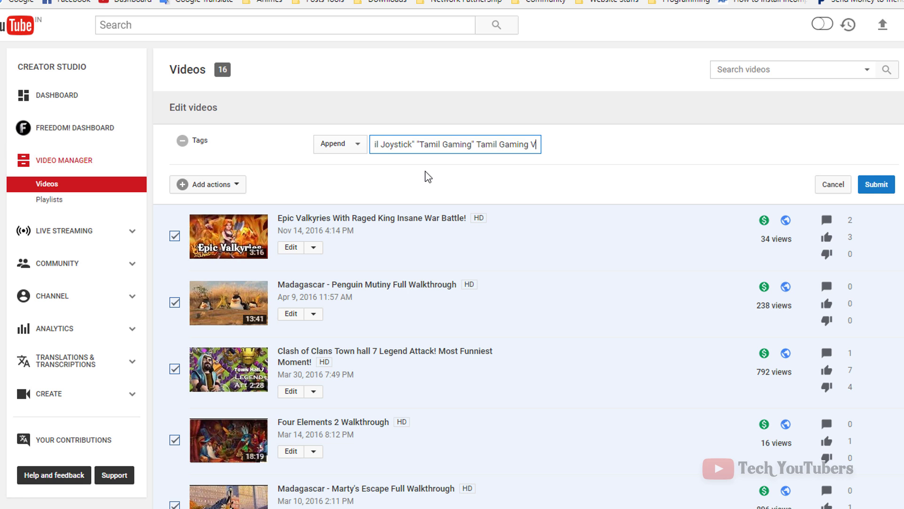
text(ideos)
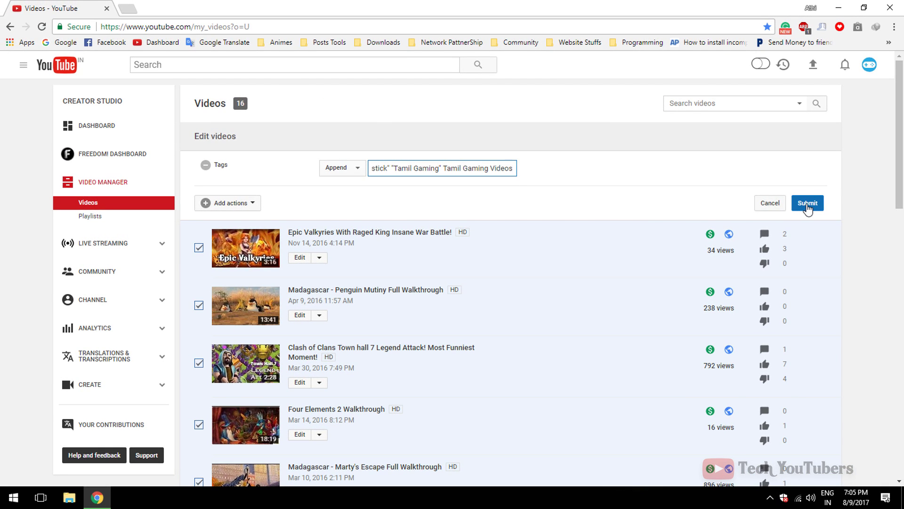
Submit the appended tags "Tamil Joystick" "Tamil Gaming" Tamil Gaming Videos and confirm the irreversible update.
click(807, 205)
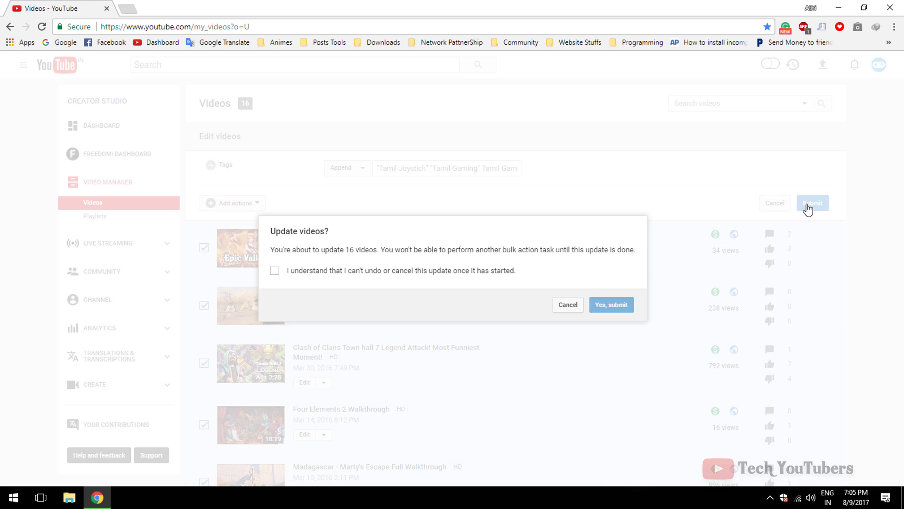
click(275, 271)
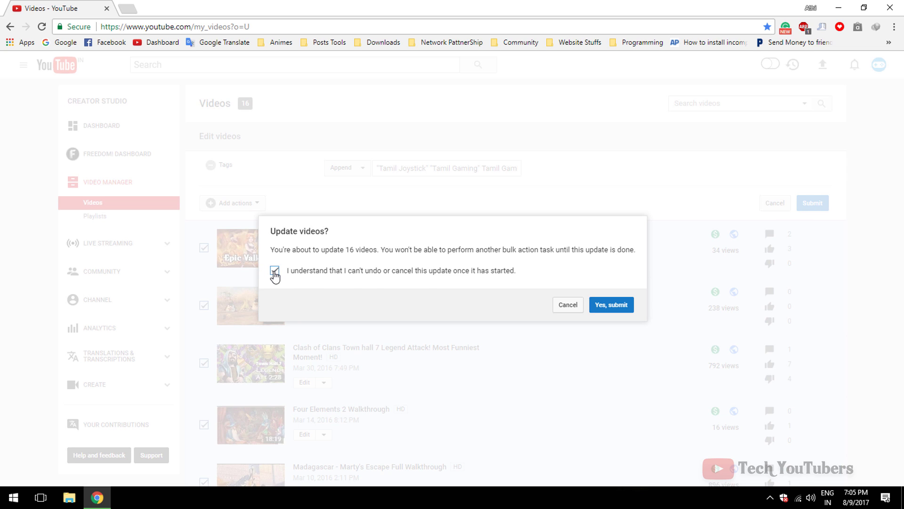
click(602, 307)
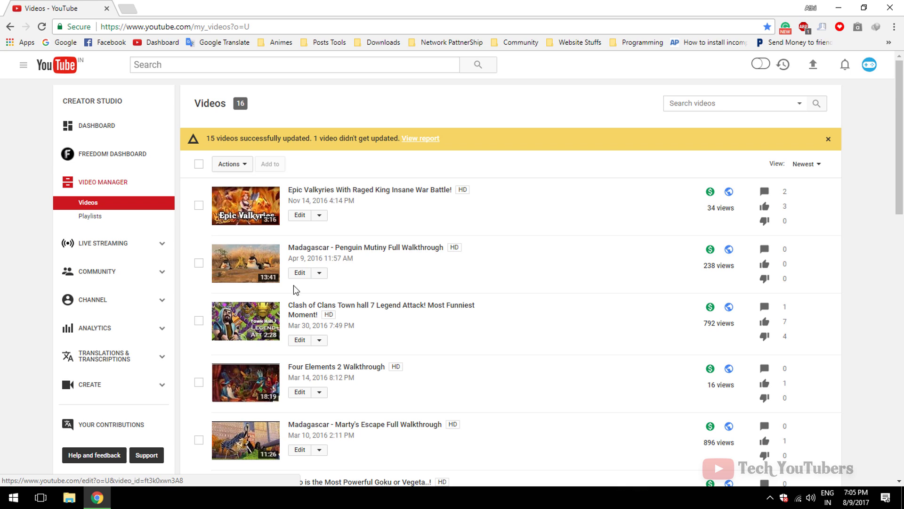
Open the Penguin Mutiny video's details and go to its tag list.
click(297, 275)
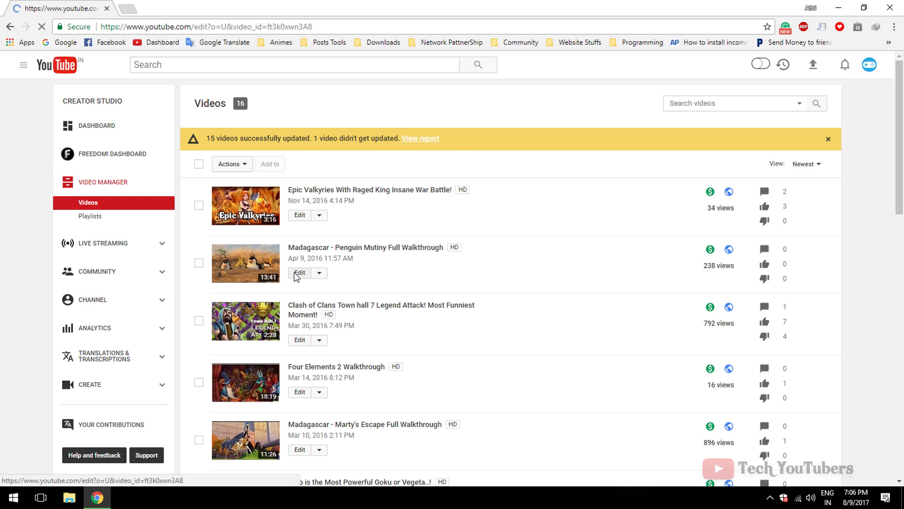
scroll(393, 374, down, 2)
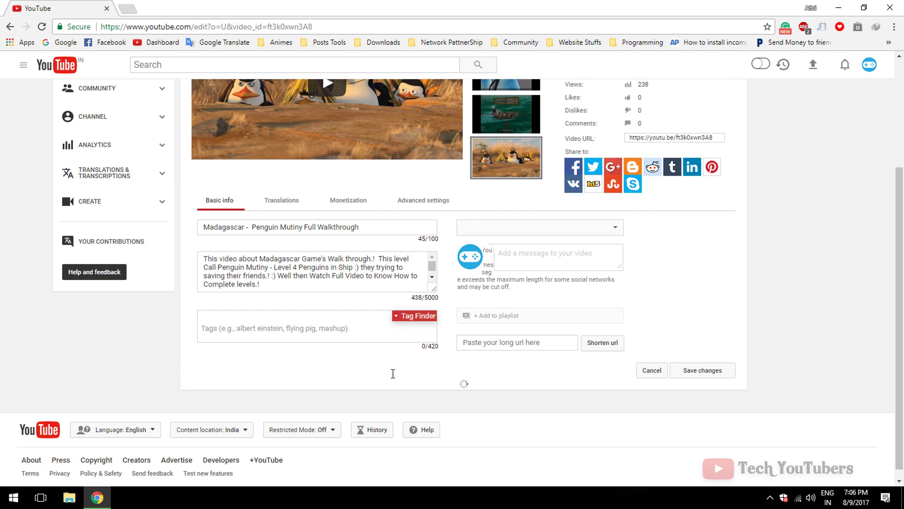
scroll(393, 377, down, 1)
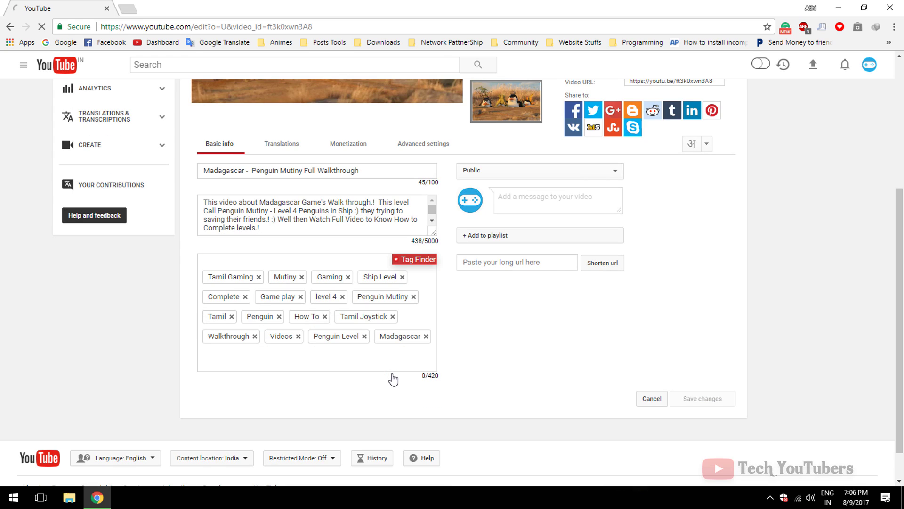
click(369, 354)
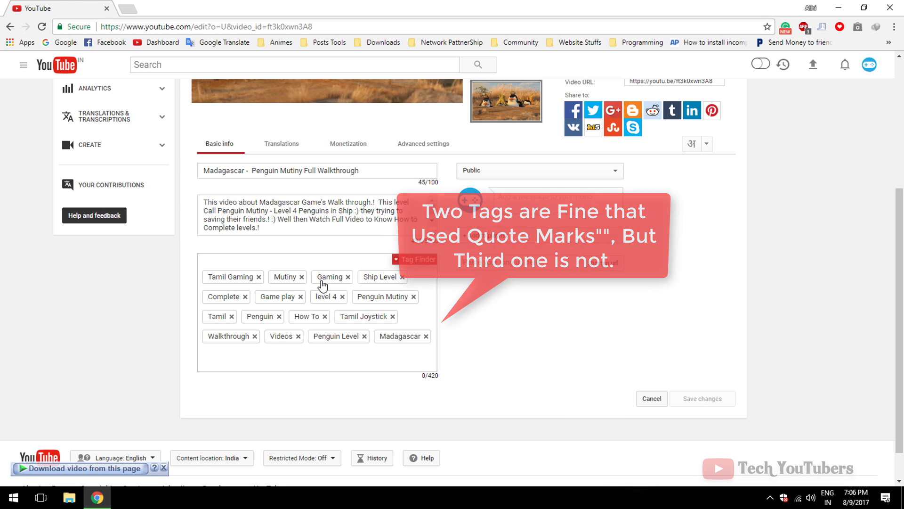
Re-commit the split tags Tamil, Gaming and Videos so they move to the end of the list.
double_click(210, 317)
key(Return)
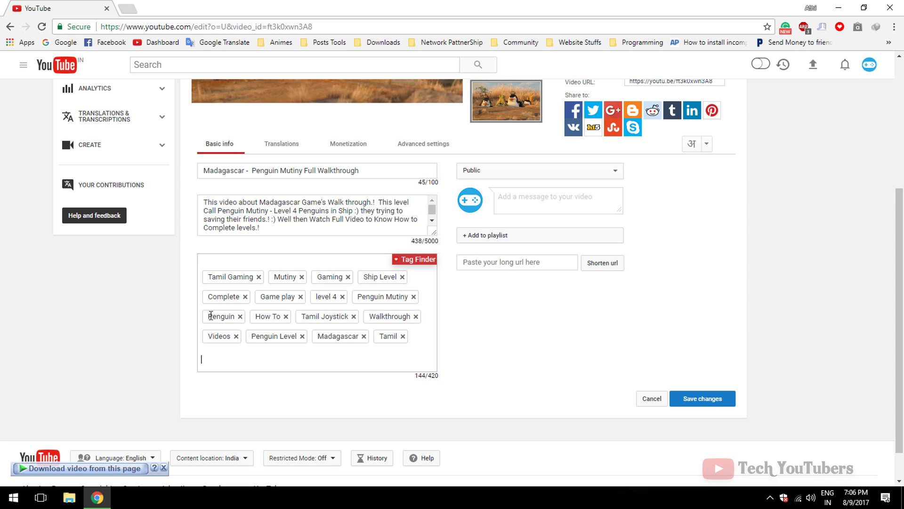
double_click(335, 276)
key(Return)
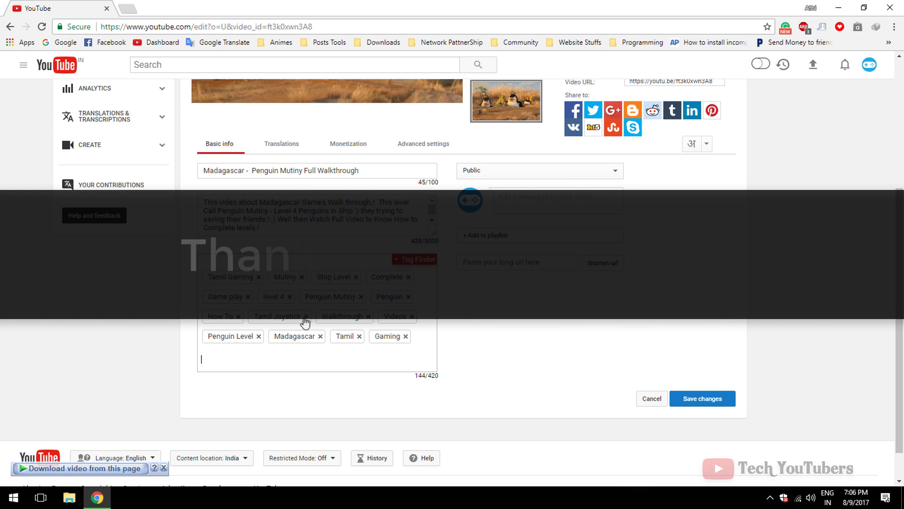
double_click(388, 323)
key(Return)
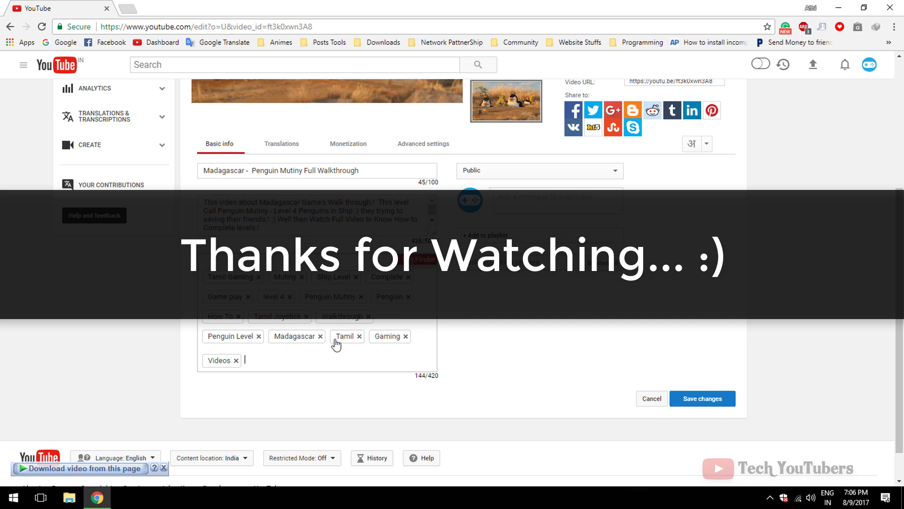